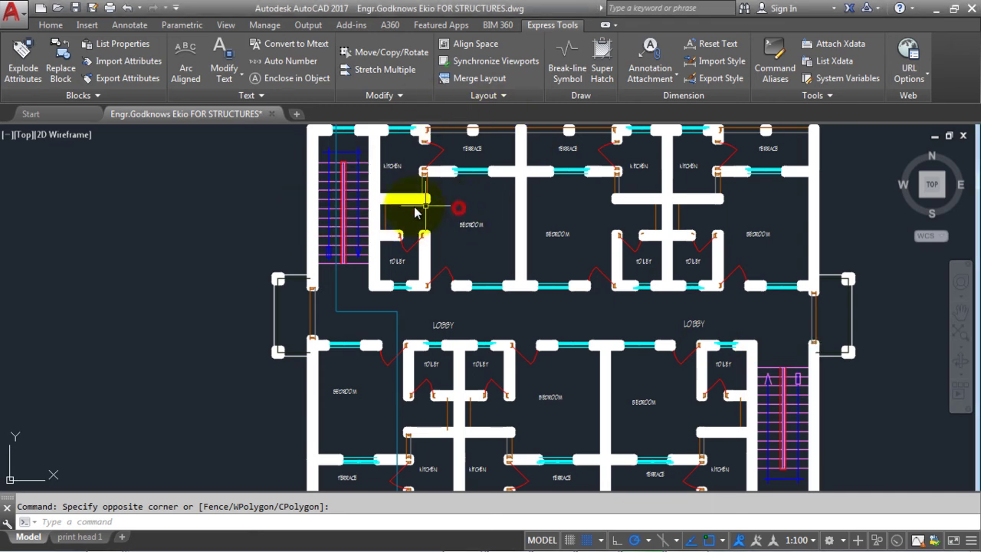
Open the Home tab's Lineweight dropdown in the Properties panel to show its ByLayer and millimetre values
{"action": "scroll", "coordinate": [376, 207], "scroll_direction": "up", "scroll_amount": 4}
{"action": "scroll", "coordinate": [371, 206], "scroll_direction": "up", "scroll_amount": 1}
{"action": "scroll", "coordinate": [363, 204], "scroll_direction": "up", "scroll_amount": 3}
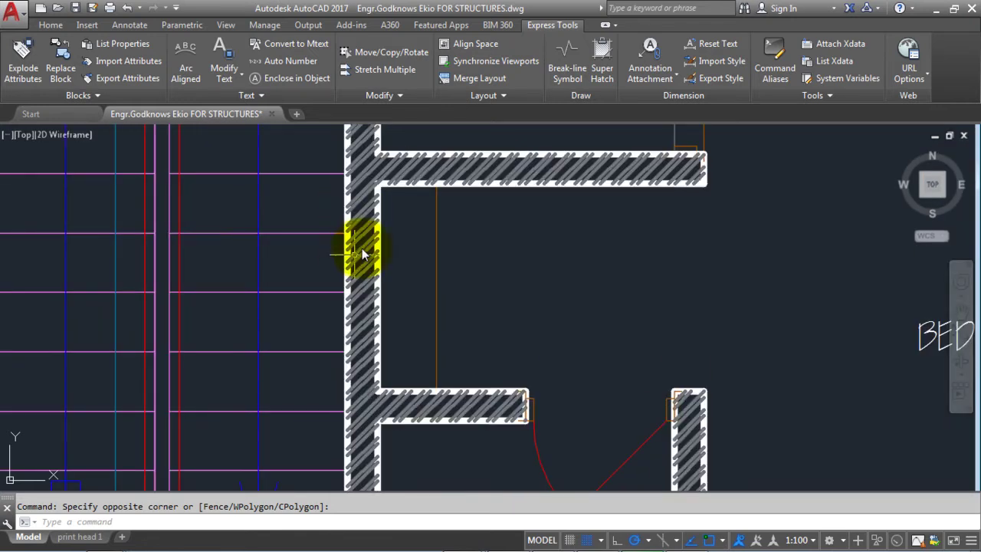
{"action": "scroll", "coordinate": [377, 227], "scroll_direction": "down", "scroll_amount": 8}
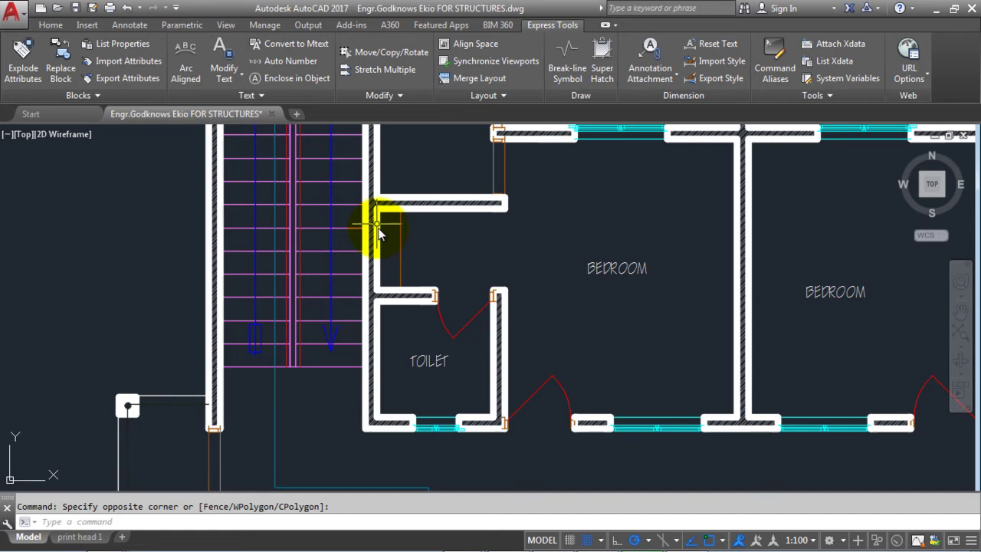
{"action": "scroll", "coordinate": [412, 236], "scroll_direction": "down", "scroll_amount": 2}
{"action": "scroll", "coordinate": [406, 245], "scroll_direction": "down", "scroll_amount": 2}
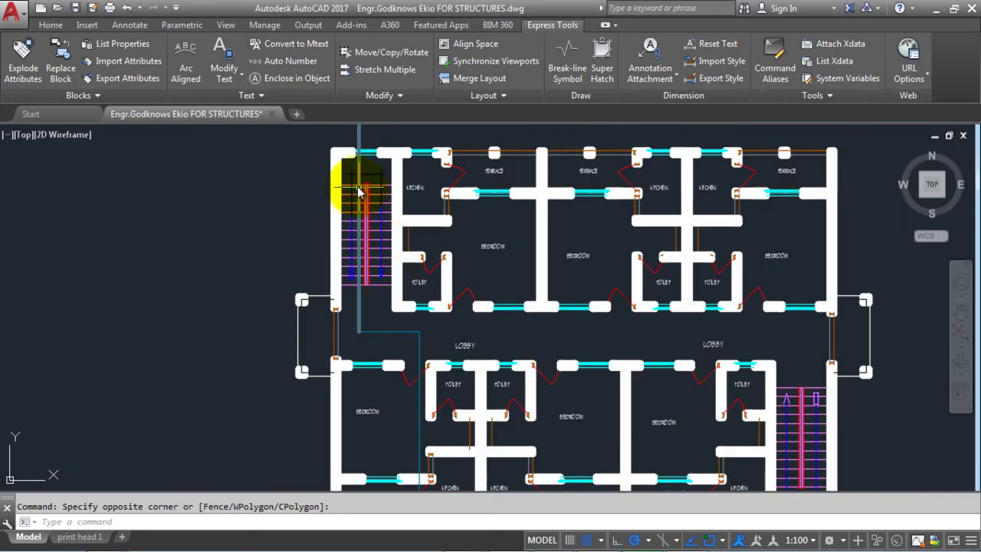
{"action": "scroll", "coordinate": [345, 165], "scroll_direction": "up", "scroll_amount": 3}
{"action": "scroll", "coordinate": [326, 177], "scroll_direction": "up", "scroll_amount": 3}
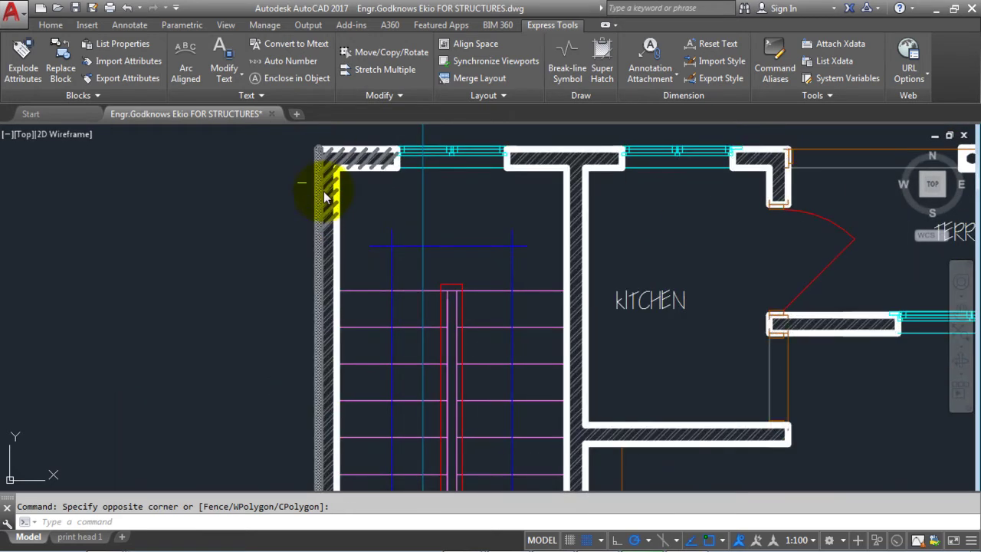
{"action": "scroll", "coordinate": [320, 177], "scroll_direction": "up", "scroll_amount": 2}
{"action": "scroll", "coordinate": [319, 179], "scroll_direction": "up", "scroll_amount": 2}
{"action": "scroll", "coordinate": [313, 175], "scroll_direction": "up", "scroll_amount": 2}
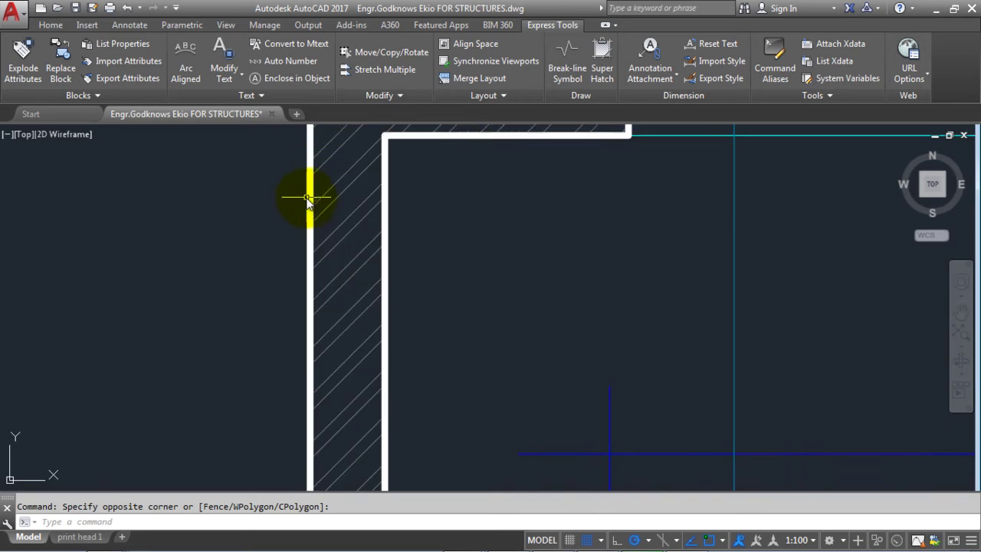
{"action": "scroll", "coordinate": [374, 197], "scroll_direction": "down", "scroll_amount": 4}
{"action": "scroll", "coordinate": [370, 193], "scroll_direction": "down", "scroll_amount": 2}
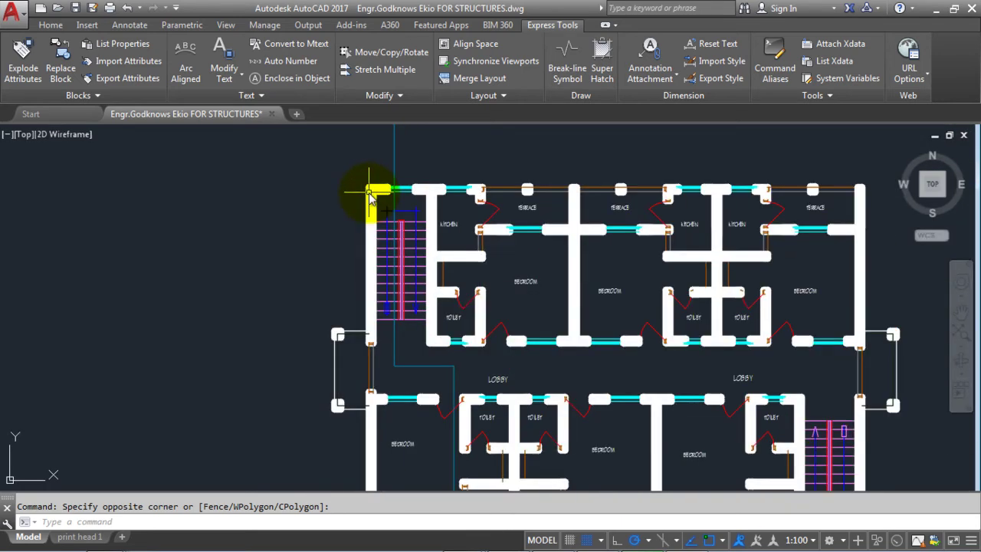
{"action": "scroll", "coordinate": [369, 194], "scroll_direction": "down", "scroll_amount": 2}
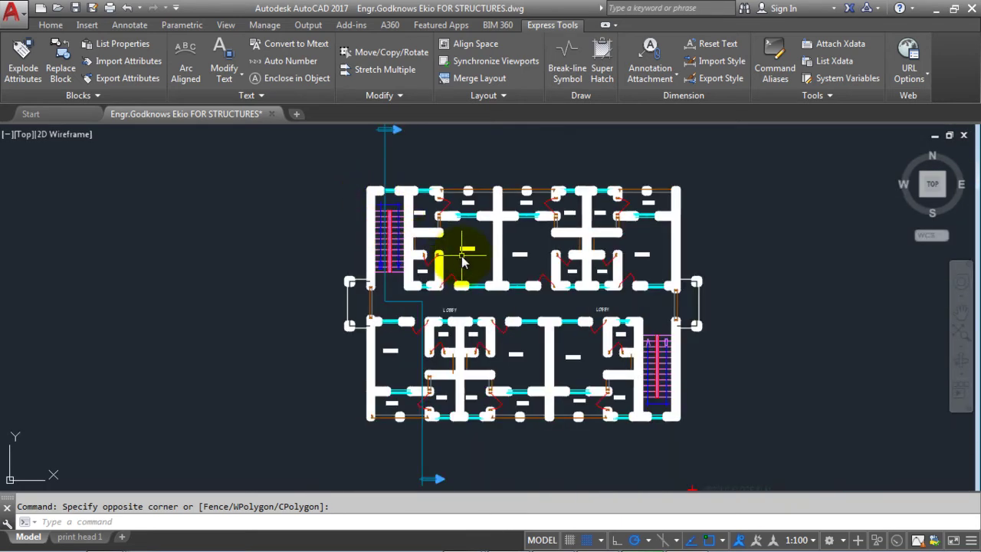
{"action": "scroll", "coordinate": [444, 260], "scroll_direction": "down", "scroll_amount": 1}
{"action": "scroll", "coordinate": [443, 259], "scroll_direction": "up", "scroll_amount": 1}
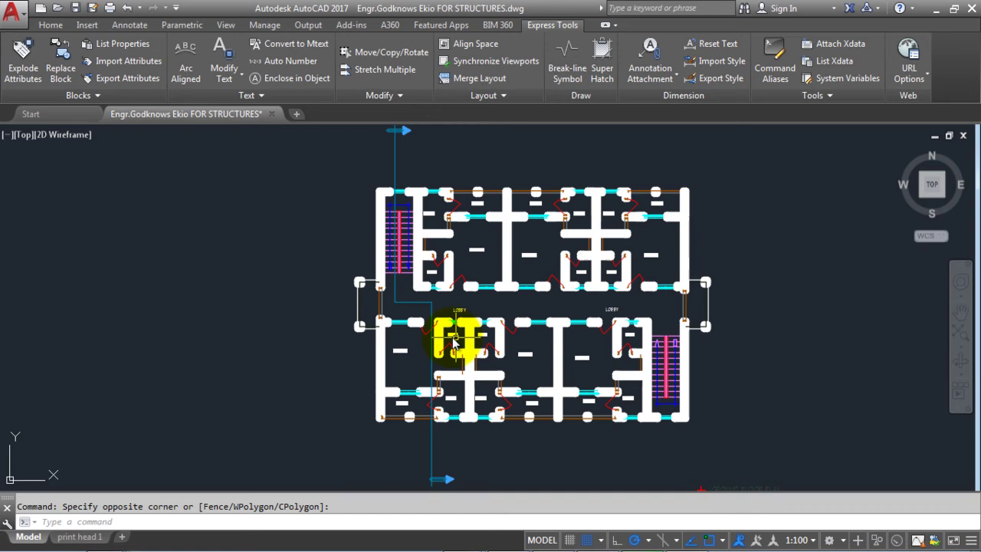
{"action": "scroll", "coordinate": [417, 234], "scroll_direction": "up", "scroll_amount": 5}
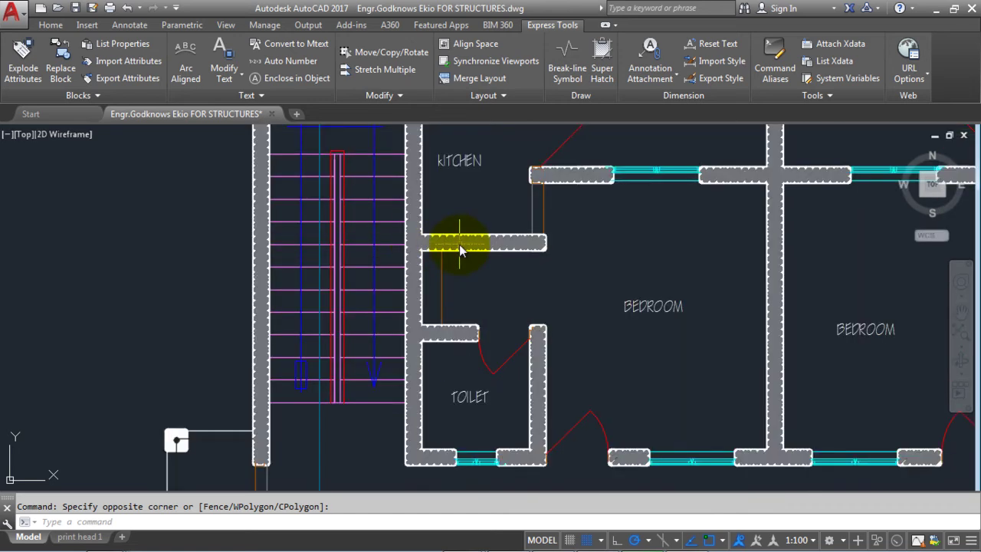
{"action": "scroll", "coordinate": [420, 237], "scroll_direction": "down", "scroll_amount": 3}
{"action": "scroll", "coordinate": [427, 245], "scroll_direction": "up", "scroll_amount": 5}
{"action": "scroll", "coordinate": [418, 242], "scroll_direction": "up", "scroll_amount": 5}
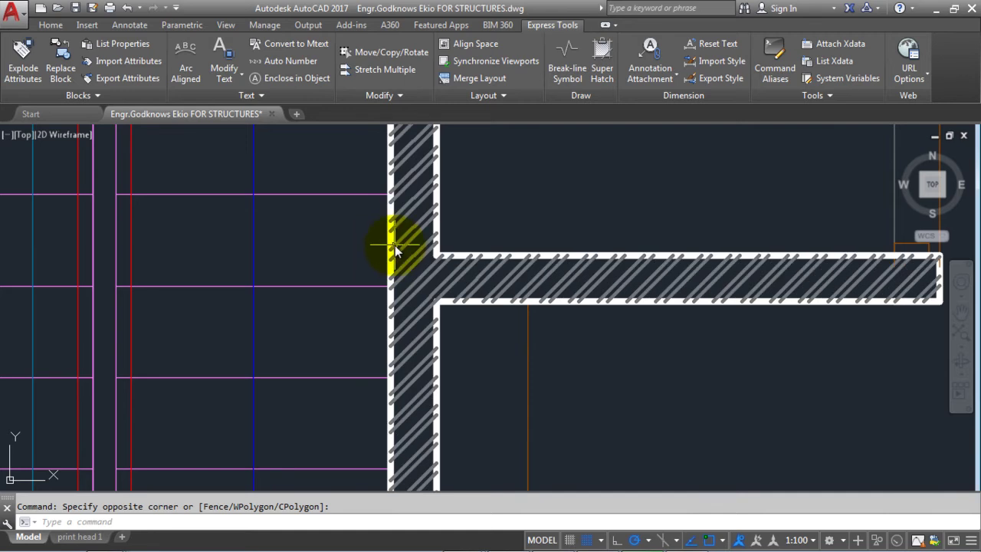
{"action": "scroll", "coordinate": [402, 245], "scroll_direction": "down", "scroll_amount": 3}
{"action": "scroll", "coordinate": [407, 247], "scroll_direction": "down", "scroll_amount": 4}
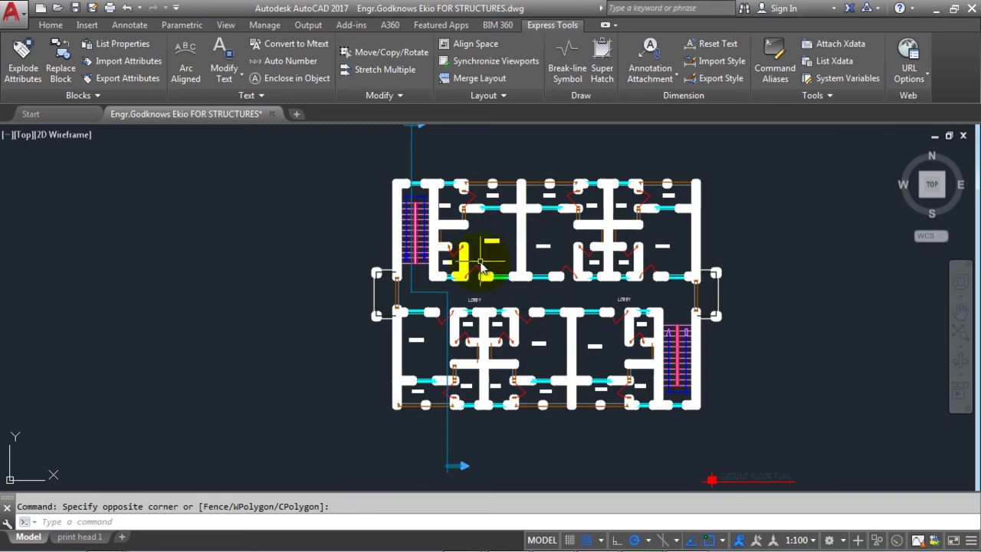
{"action": "left_click", "coordinate": [51, 26]}
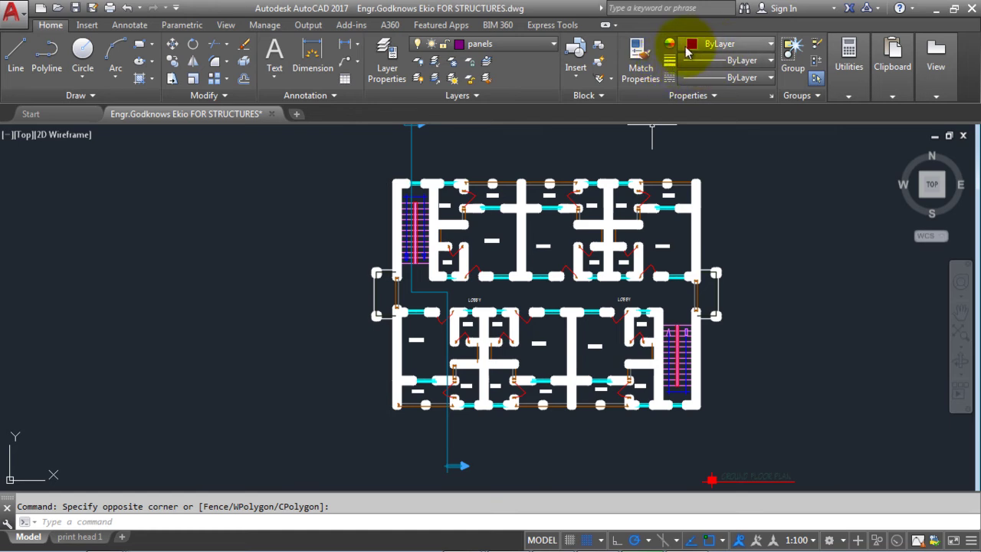
{"action": "left_click", "coordinate": [750, 62]}
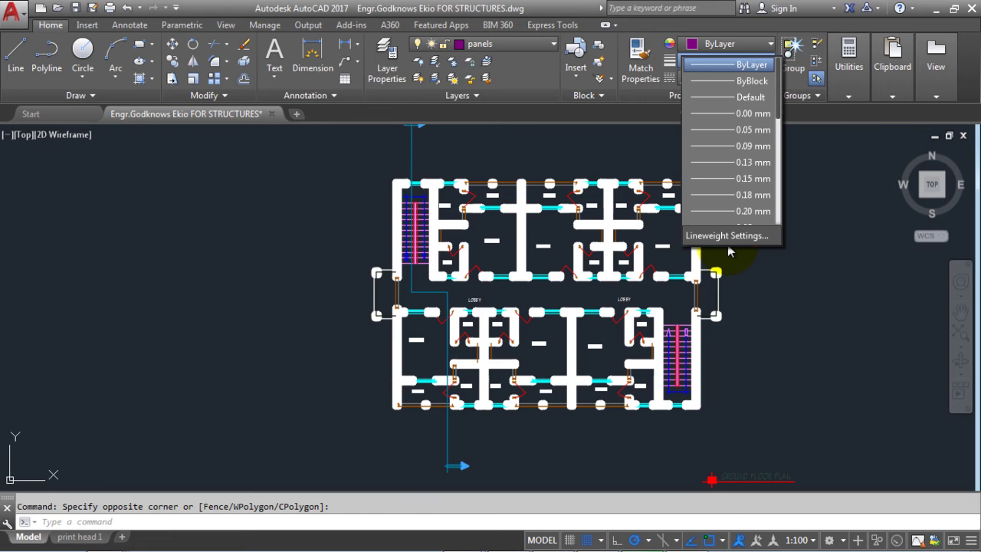
Uncheck Display Lineweight in the Lineweight Settings dialog and confirm with OK
{"action": "left_click", "coordinate": [727, 235]}
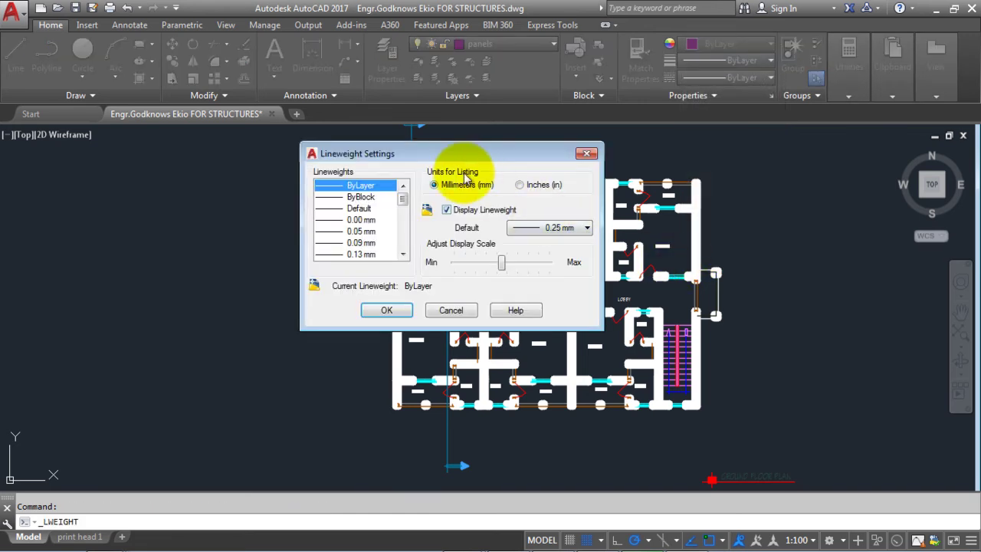
{"action": "left_click_drag", "start_coordinate": [438, 153], "coordinate": [501, 149]}
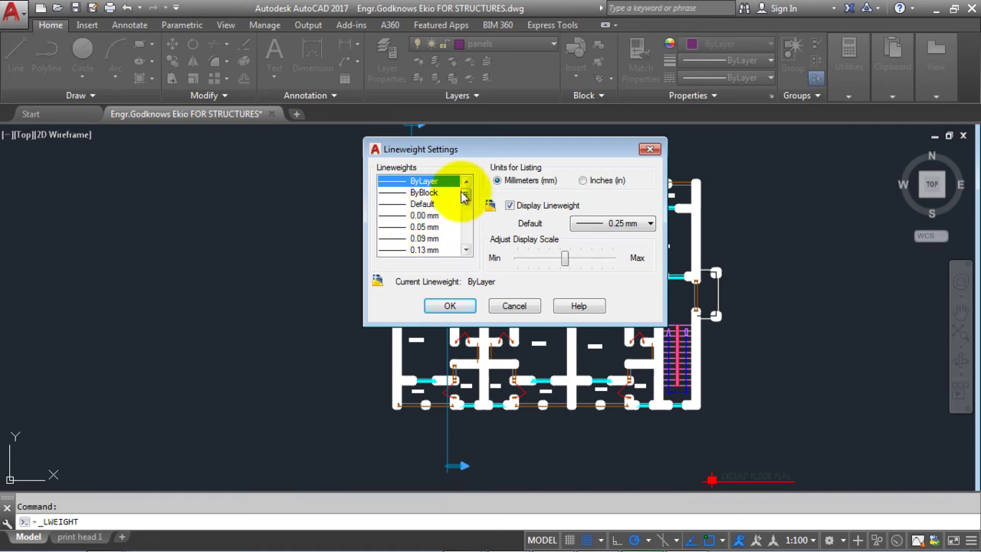
{"action": "left_click", "coordinate": [466, 195]}
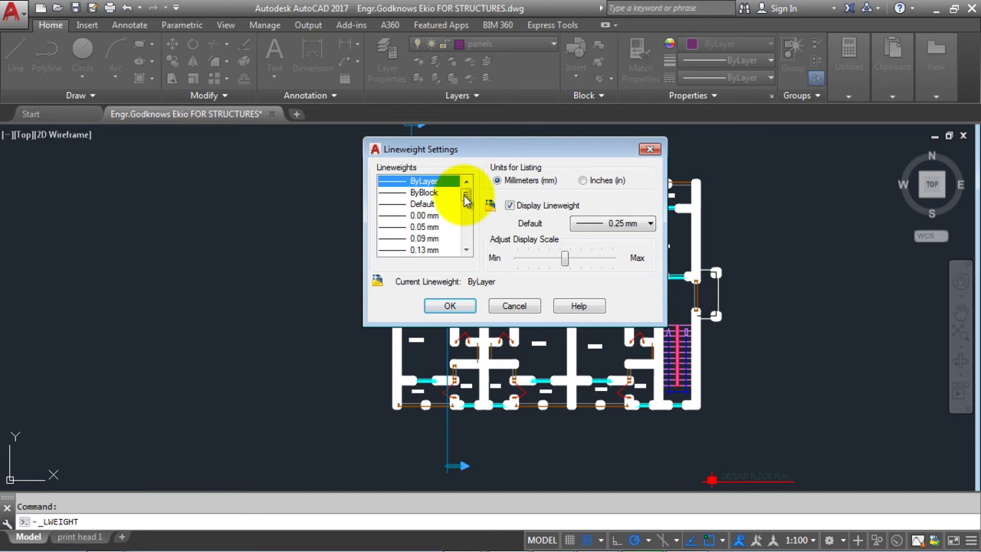
{"action": "left_click", "coordinate": [466, 250]}
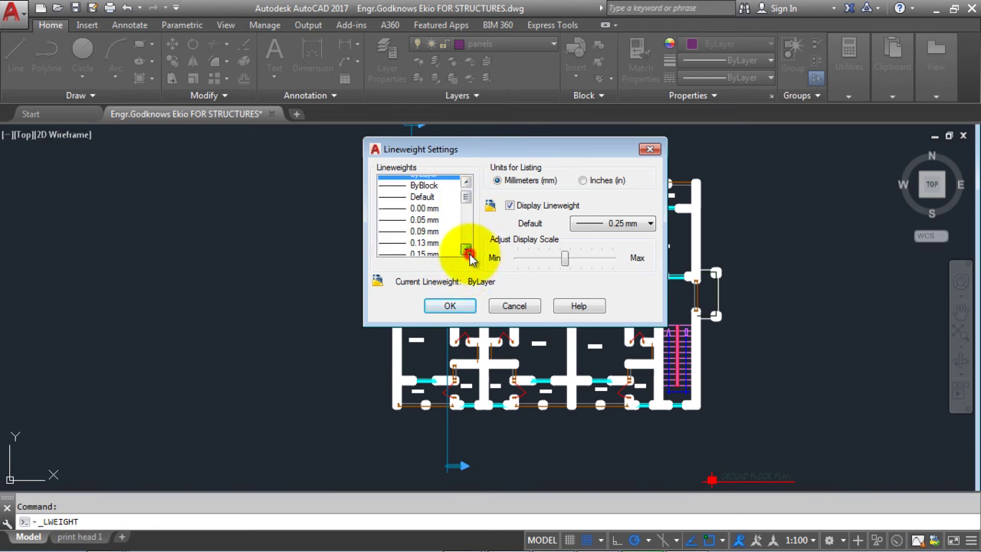
{"action": "left_click", "coordinate": [466, 250]}
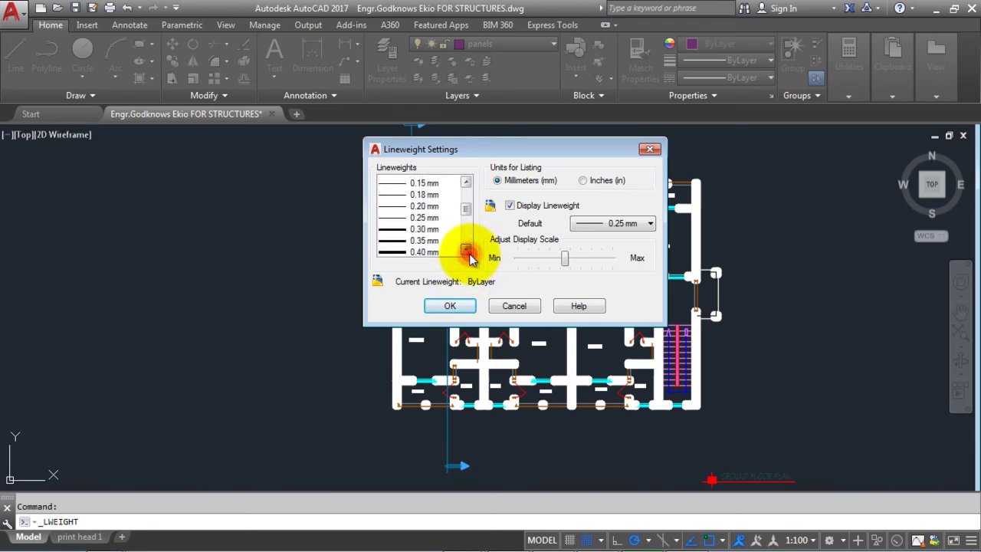
{"action": "left_click", "coordinate": [466, 250]}
{"action": "left_click", "coordinate": [466, 251]}
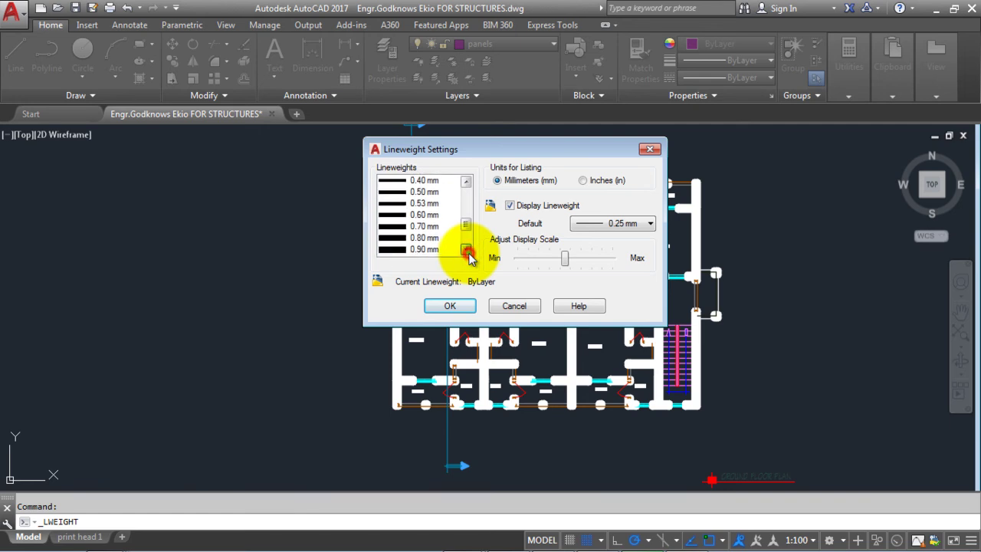
{"action": "left_click", "coordinate": [466, 251]}
{"action": "left_click_drag", "start_coordinate": [466, 219], "coordinate": [466, 244]}
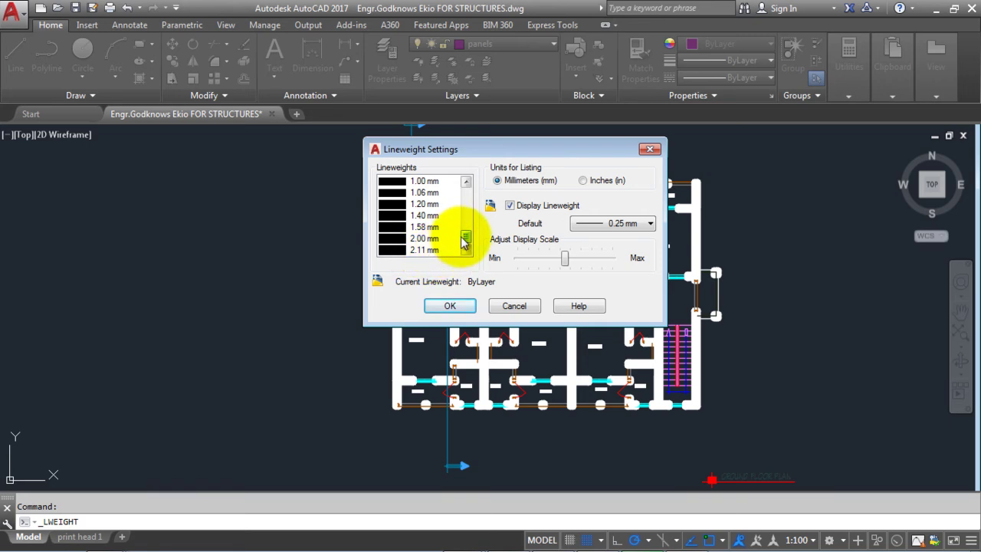
{"action": "left_click_drag", "start_coordinate": [467, 242], "coordinate": [465, 193]}
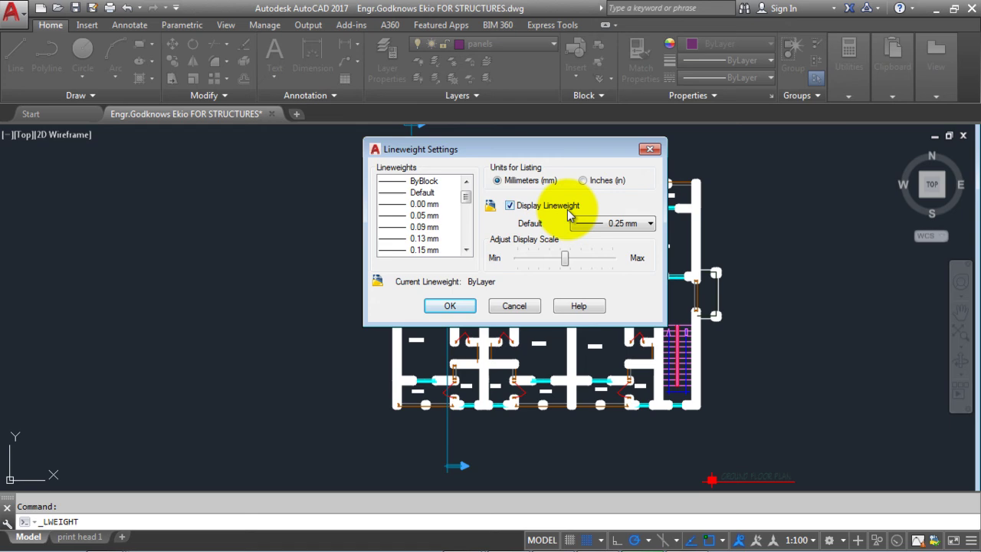
{"action": "left_click", "coordinate": [510, 206]}
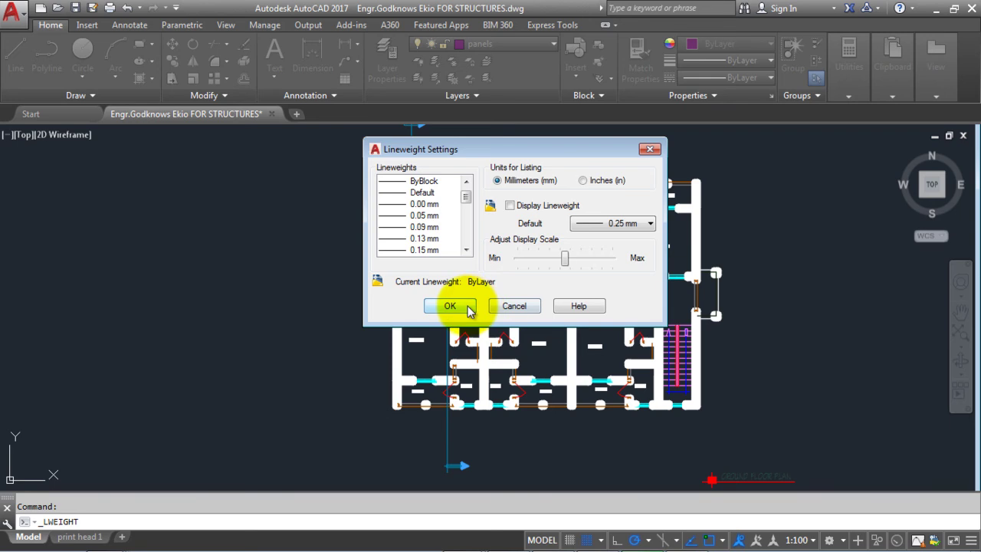
{"action": "left_click", "coordinate": [468, 309]}
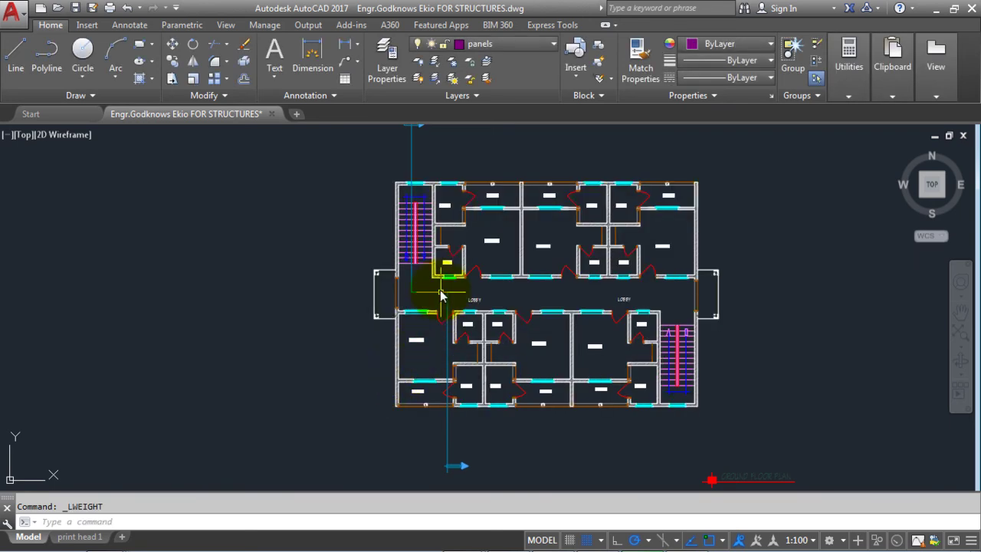
{"action": "scroll", "coordinate": [398, 227], "scroll_direction": "up", "scroll_amount": 2}
{"action": "scroll", "coordinate": [398, 230], "scroll_direction": "up", "scroll_amount": 2}
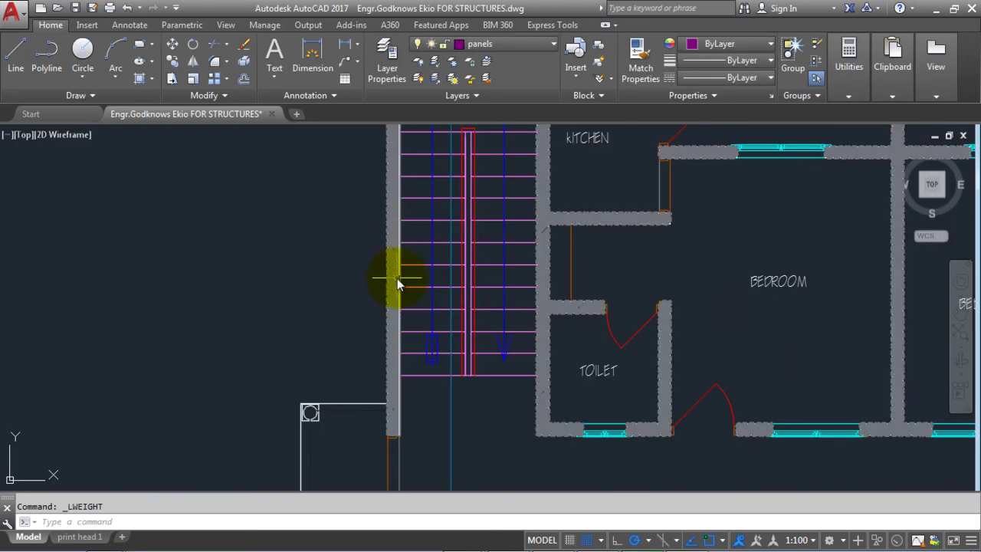
{"action": "scroll", "coordinate": [397, 278], "scroll_direction": "down", "scroll_amount": 4}
{"action": "scroll", "coordinate": [398, 279], "scroll_direction": "down", "scroll_amount": 2}
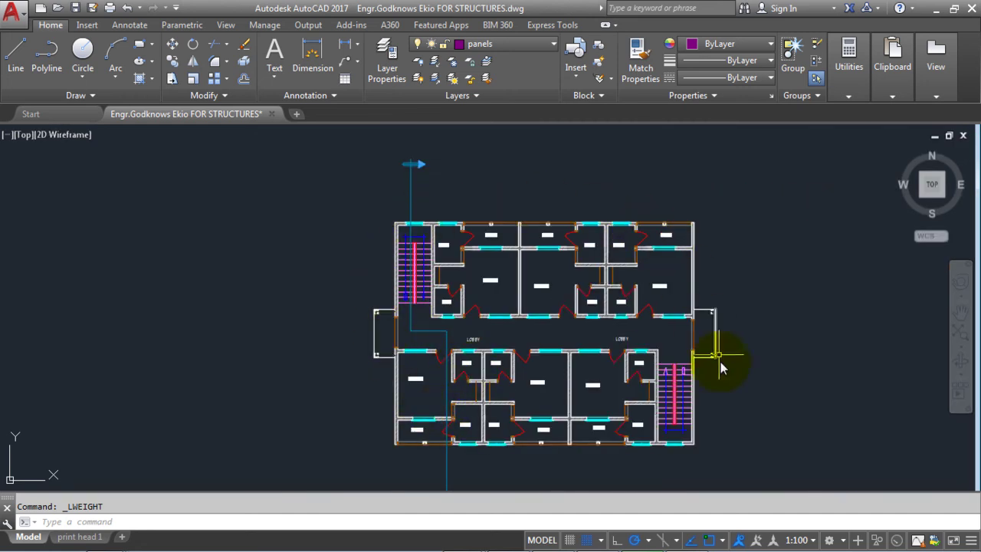
{"action": "scroll", "coordinate": [405, 398], "scroll_direction": "up", "scroll_amount": 4}
{"action": "scroll", "coordinate": [394, 388], "scroll_direction": "up", "scroll_amount": 3}
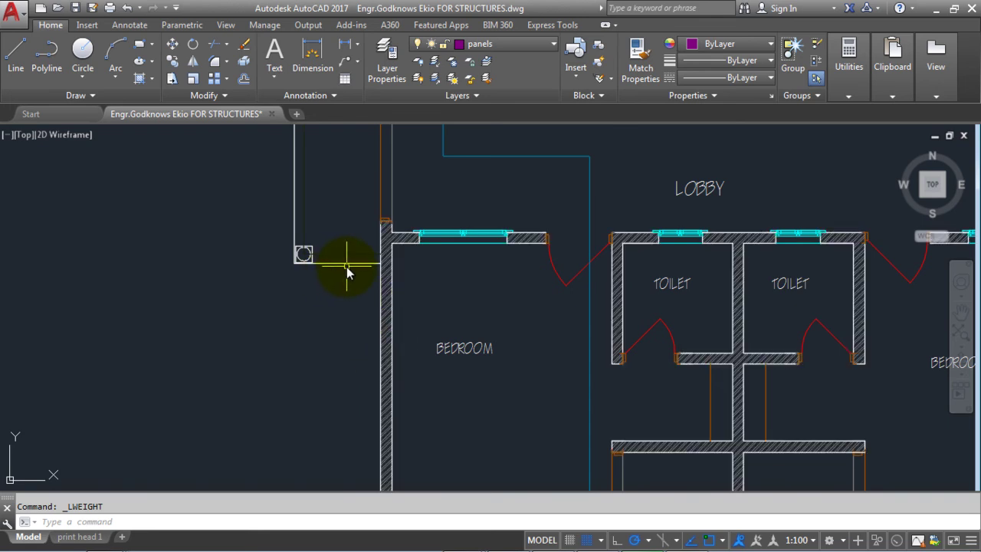
{"action": "scroll", "coordinate": [347, 272], "scroll_direction": "down", "scroll_amount": 4}
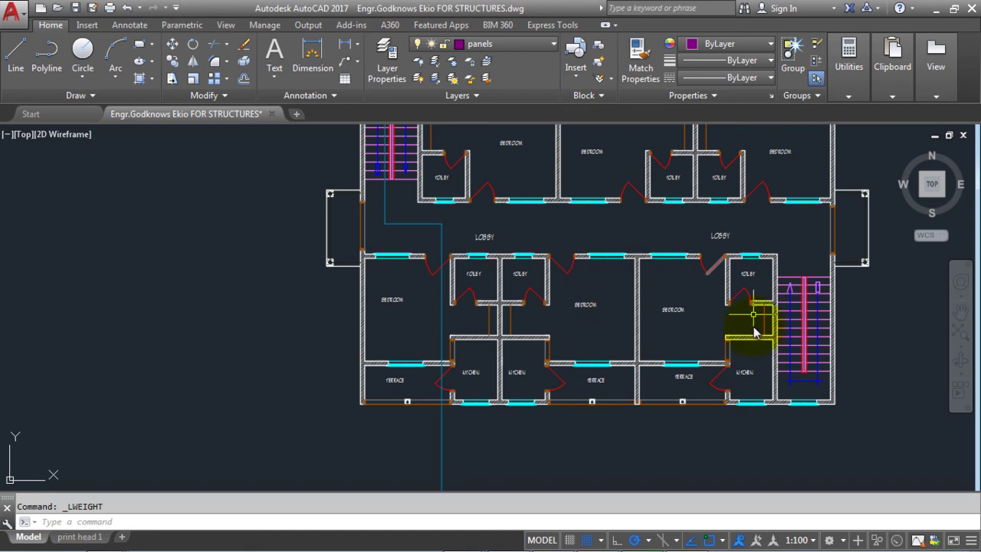
{"action": "scroll", "coordinate": [554, 329], "scroll_direction": "down", "scroll_amount": 2}
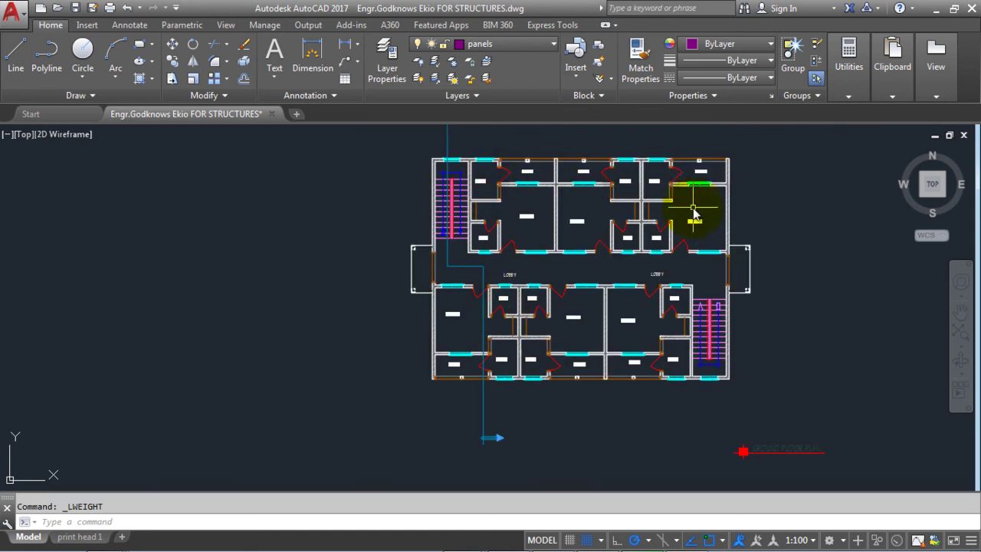
Re-check Display Lineweight in Lineweight Settings, opened from the Lineweight dropdown, and confirm with OK
{"action": "left_click", "coordinate": [771, 78]}
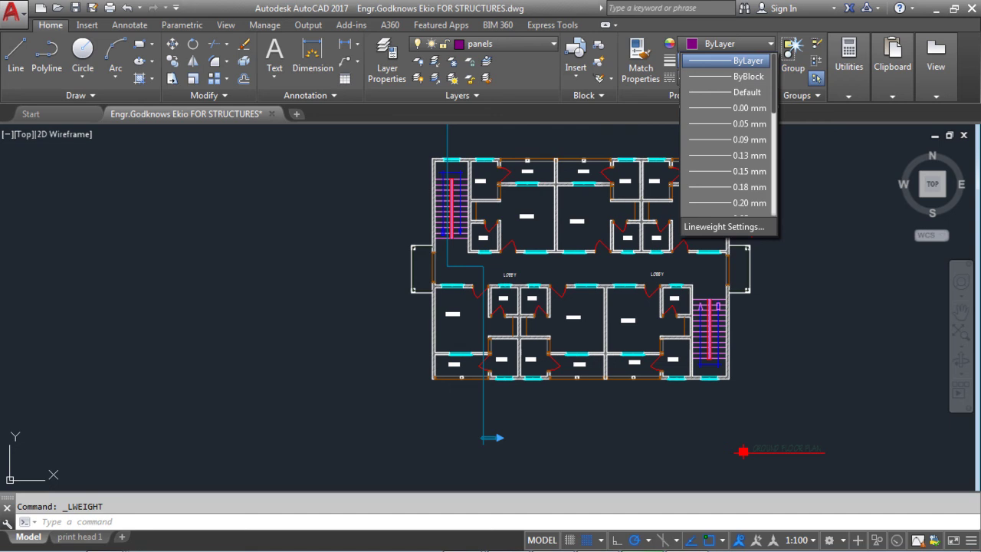
{"action": "left_click", "coordinate": [723, 226]}
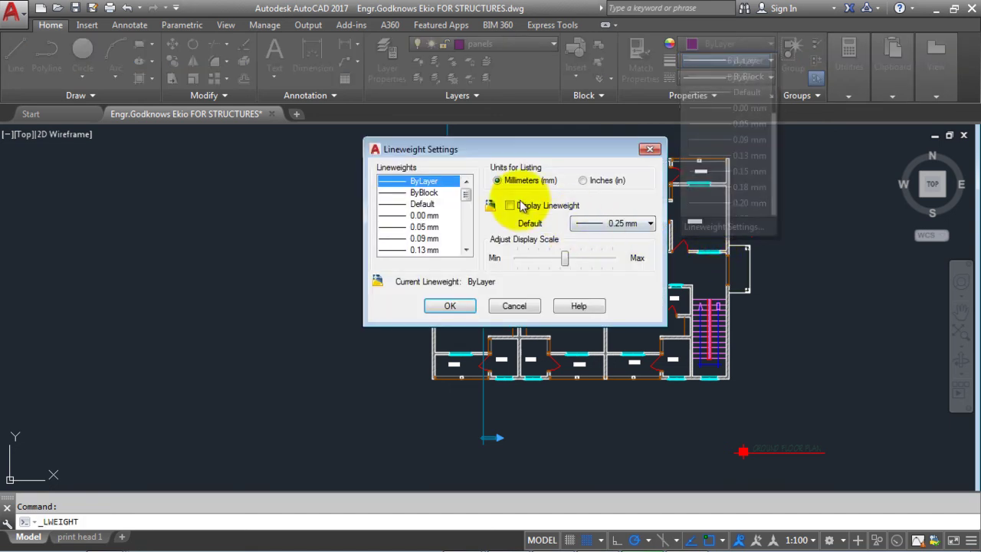
{"action": "mouse_move", "coordinate": [507, 147]}
{"action": "left_mouse_down"}
{"action": "mouse_move", "coordinate": [520, 146]}
{"action": "mouse_move", "coordinate": [479, 143]}
{"action": "left_mouse_up"}
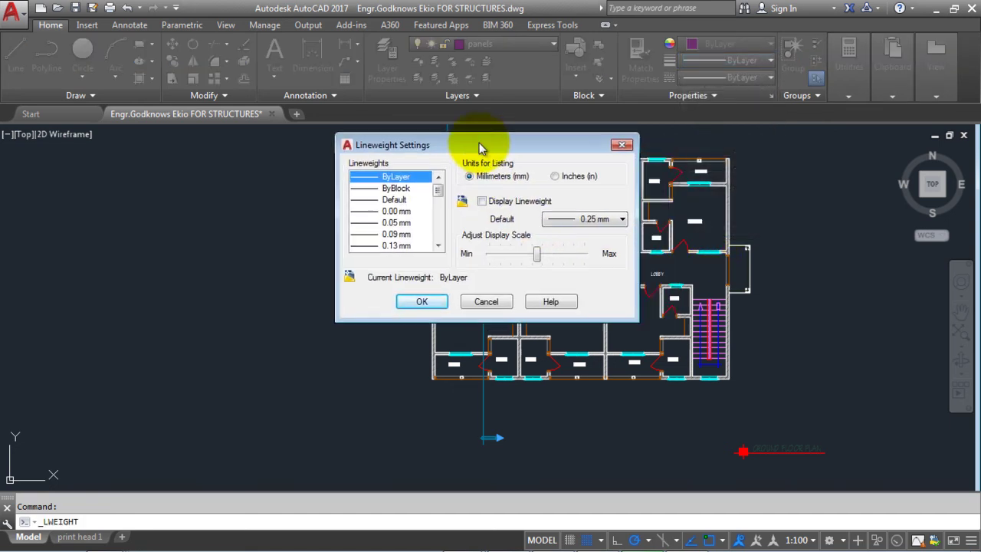
{"action": "left_click", "coordinate": [482, 201]}
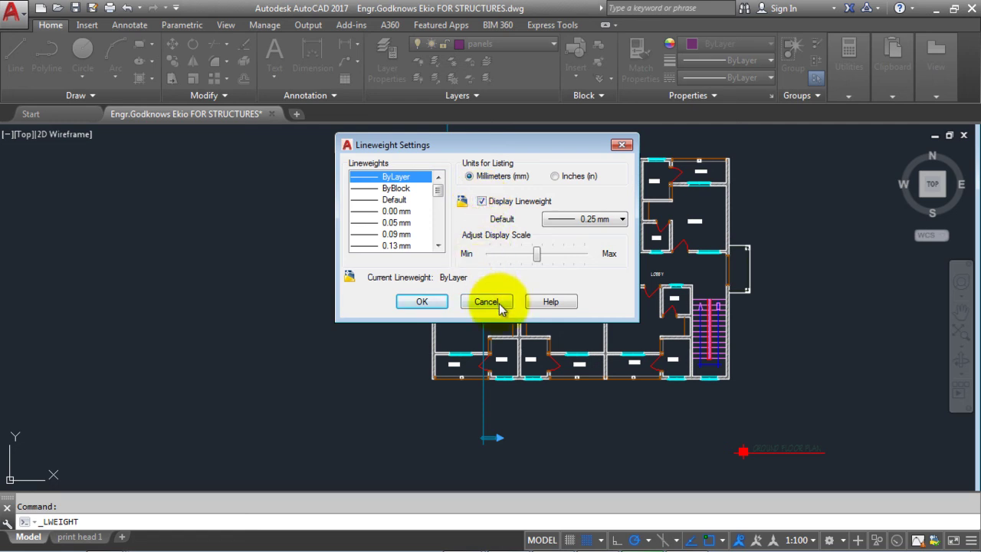
{"action": "left_click", "coordinate": [426, 301]}
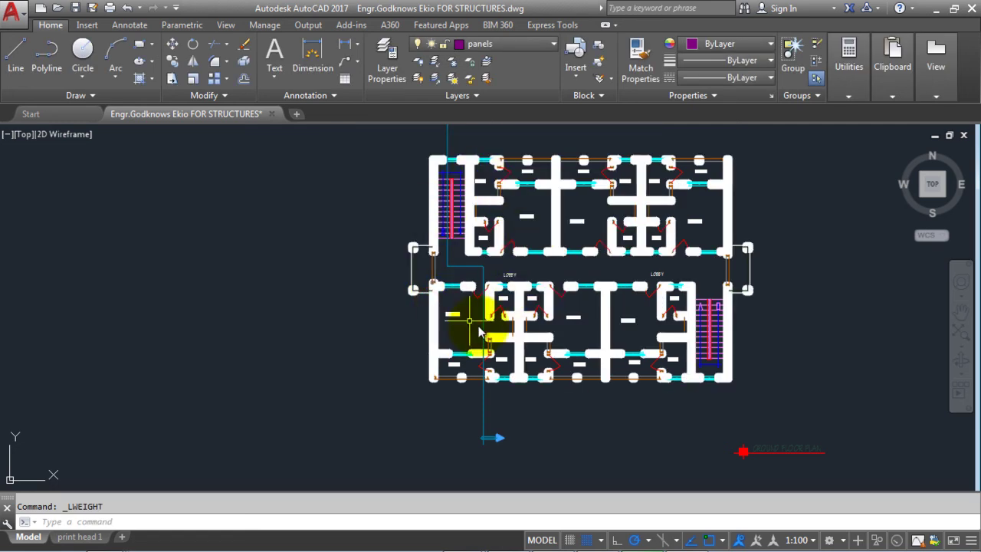
{"action": "scroll", "coordinate": [469, 205], "scroll_direction": "up", "scroll_amount": 2}
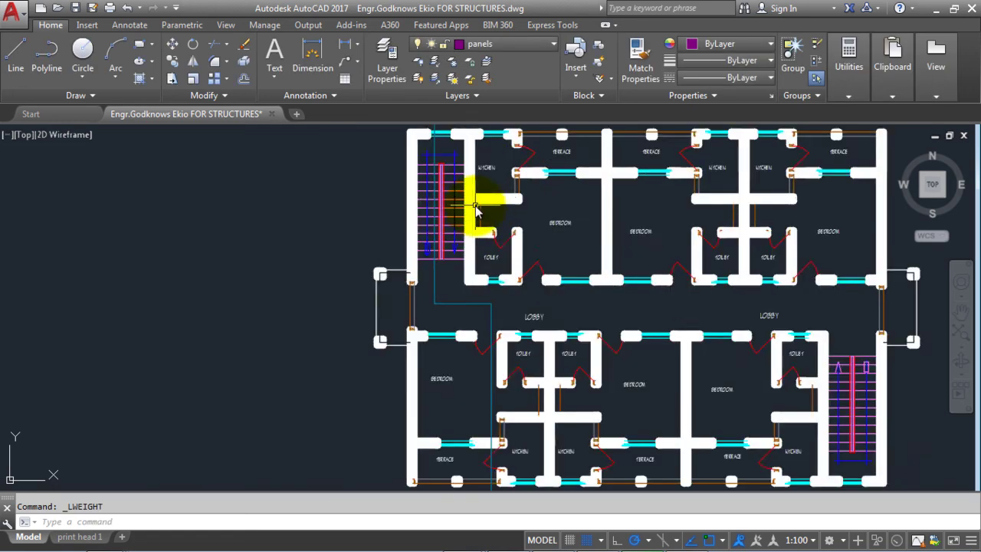
{"action": "scroll", "coordinate": [470, 205], "scroll_direction": "up", "scroll_amount": 4}
{"action": "scroll", "coordinate": [470, 206], "scroll_direction": "down", "scroll_amount": 3}
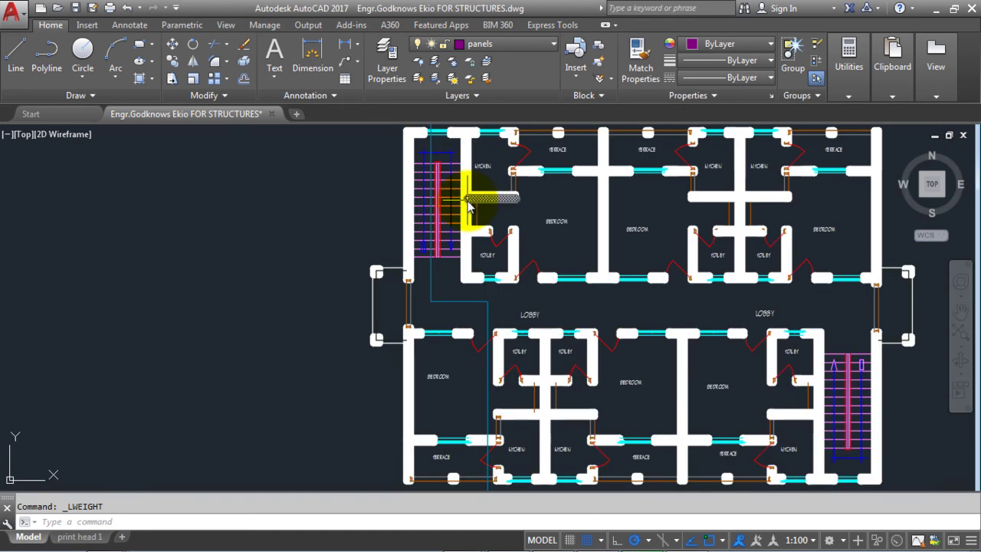
{"action": "scroll", "coordinate": [483, 257], "scroll_direction": "down", "scroll_amount": 3}
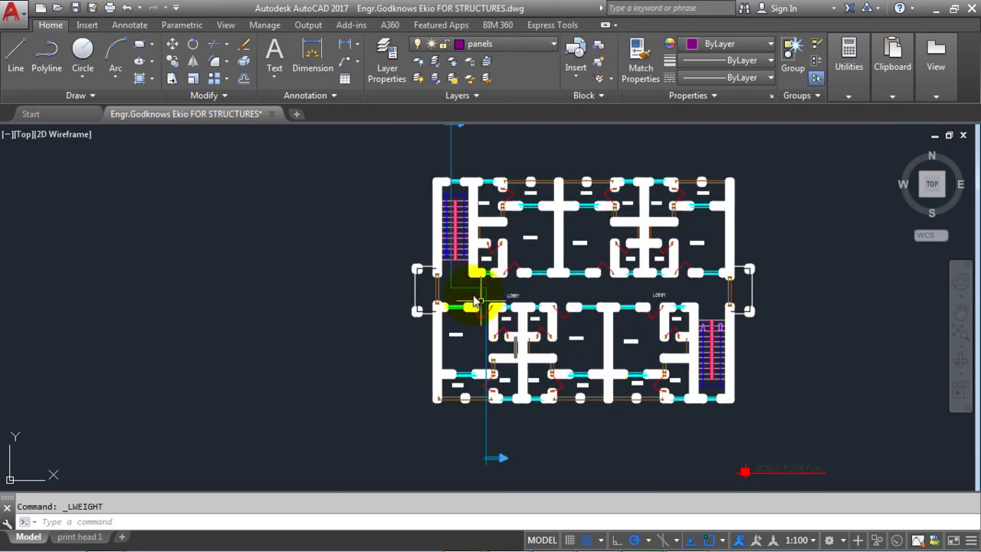